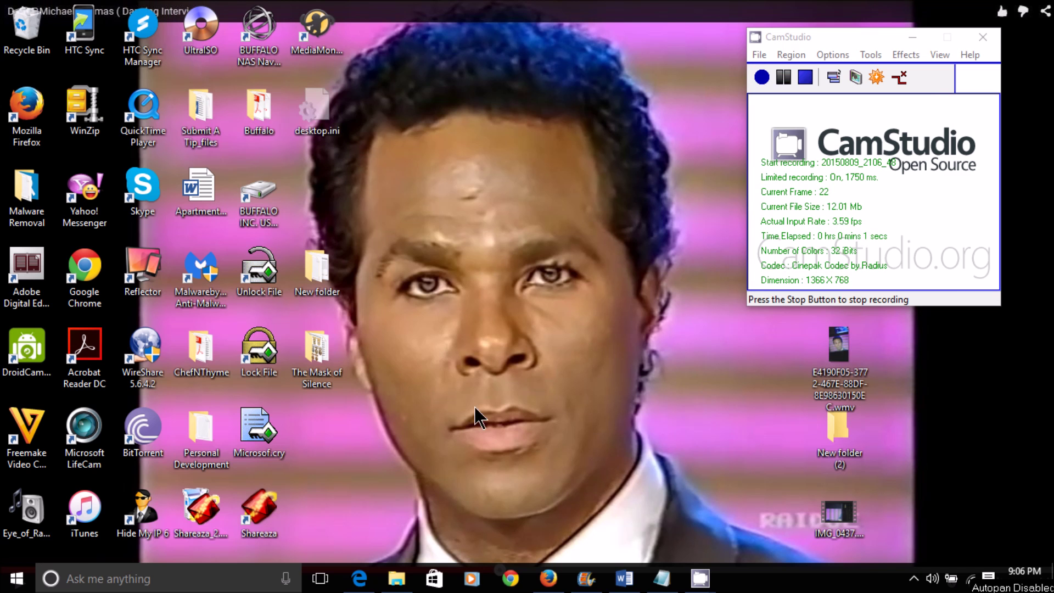
# Go from Settings > System > Power & sleep to Additional power settings in Control Panel.
pyautogui.click(17, 579)
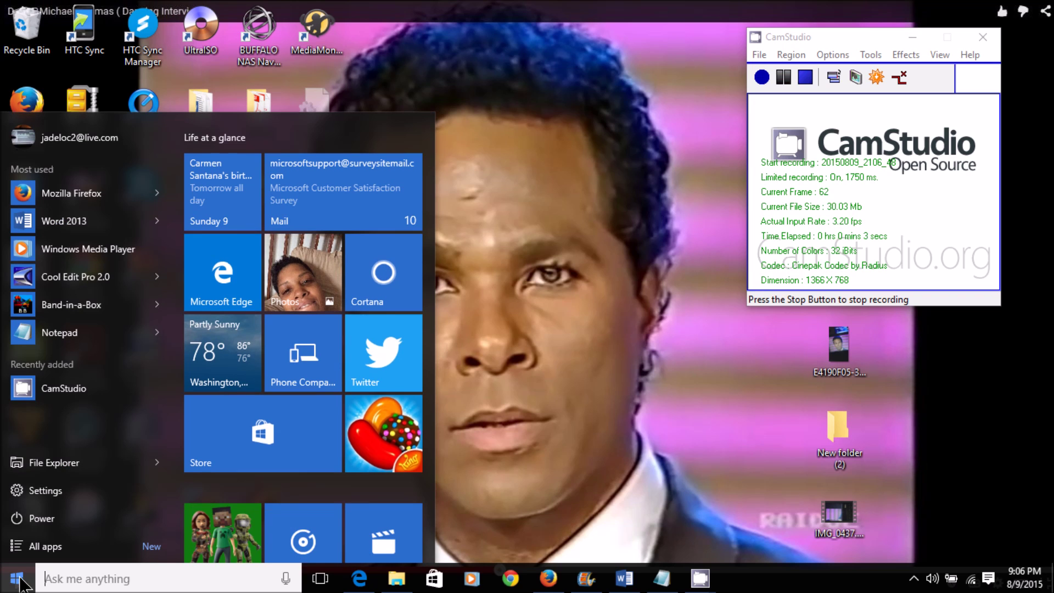
pyautogui.click(44, 490)
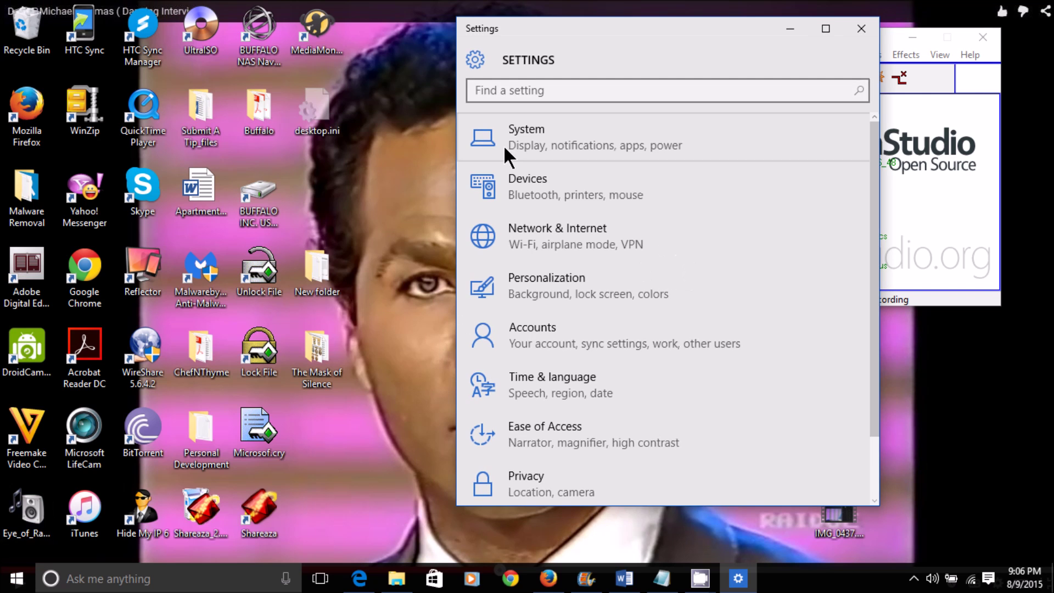
pyautogui.click(584, 143)
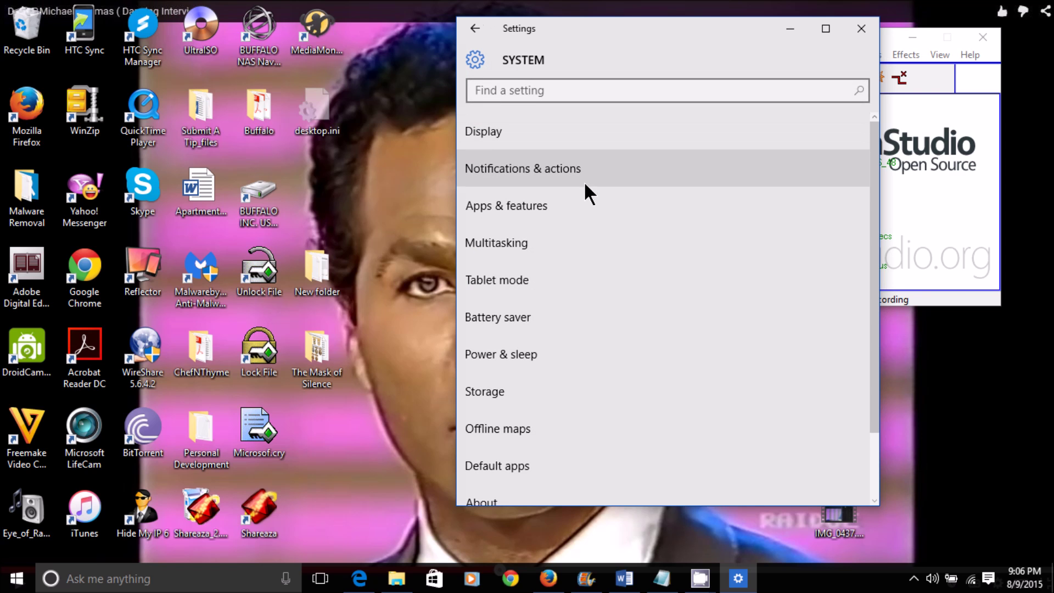
pyautogui.scroll(-3, 593, 208)
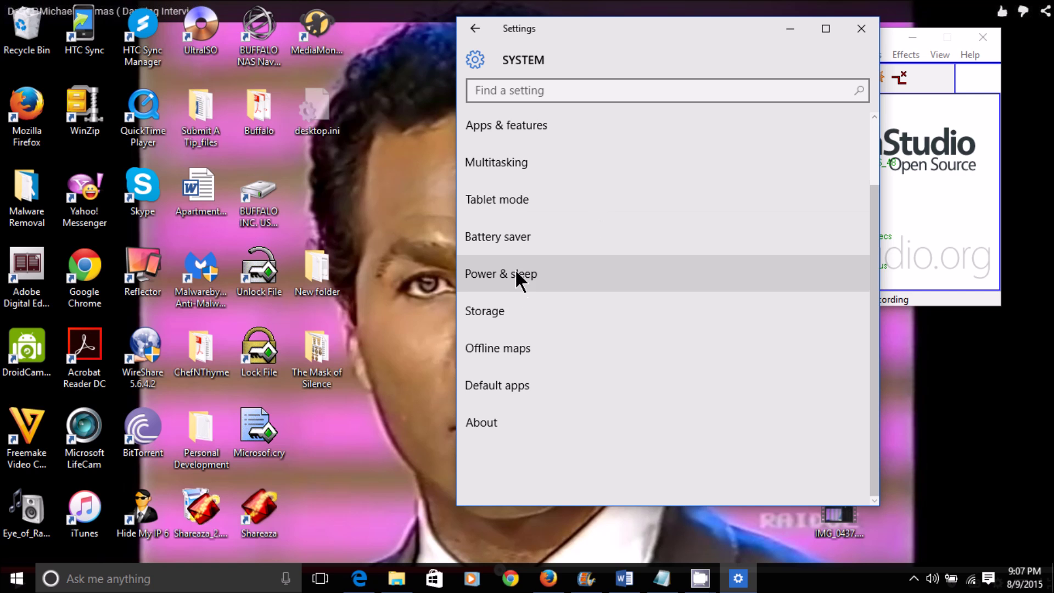
pyautogui.click(515, 272)
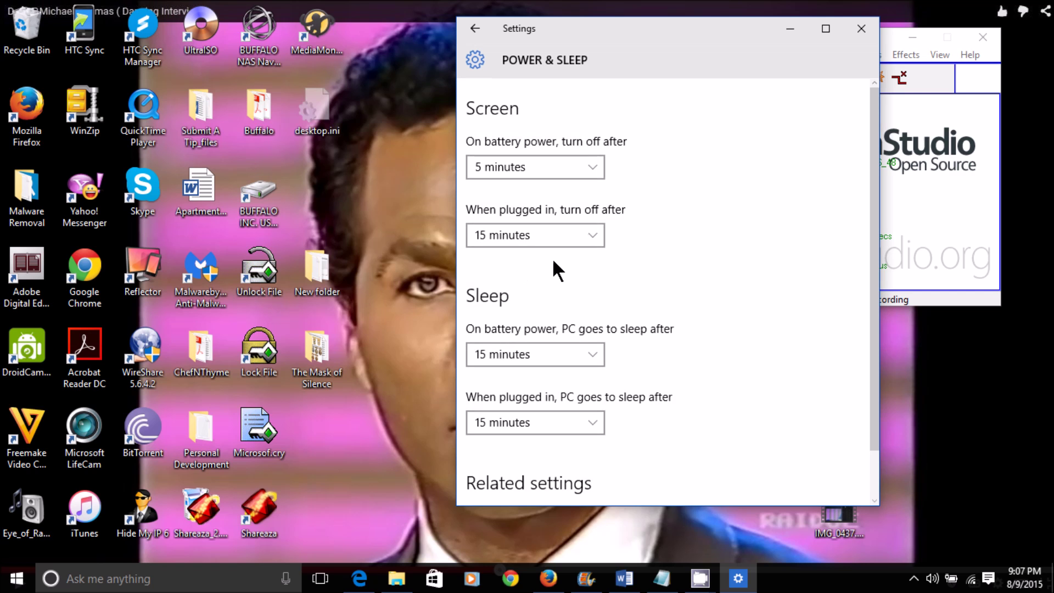
pyautogui.scroll(-1, 557, 261)
pyautogui.click(582, 460)
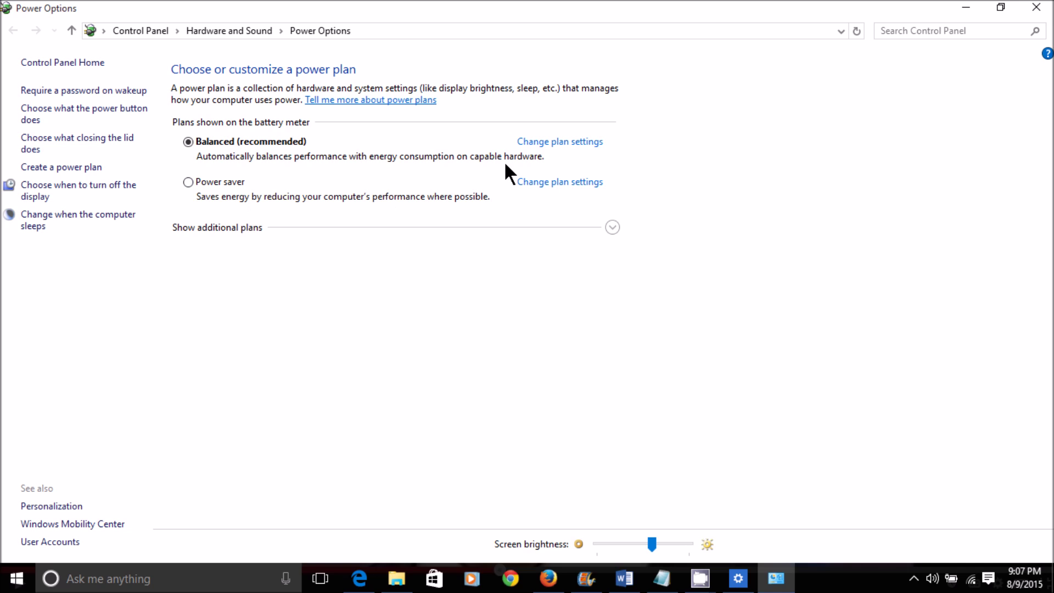
# Open Change plan settings for the Balanced (recommended) plan.
pyautogui.click(548, 142)
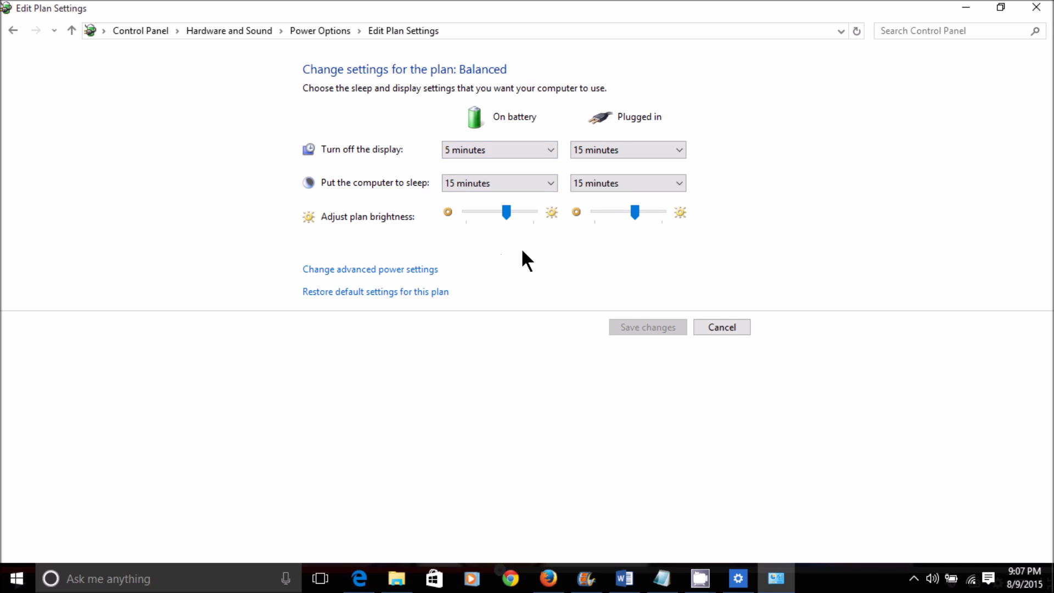
# Expand ATI Graphics Power Settings > ATI Powerplay Settings in the Balanced plan's advanced settings.
pyautogui.click(385, 276)
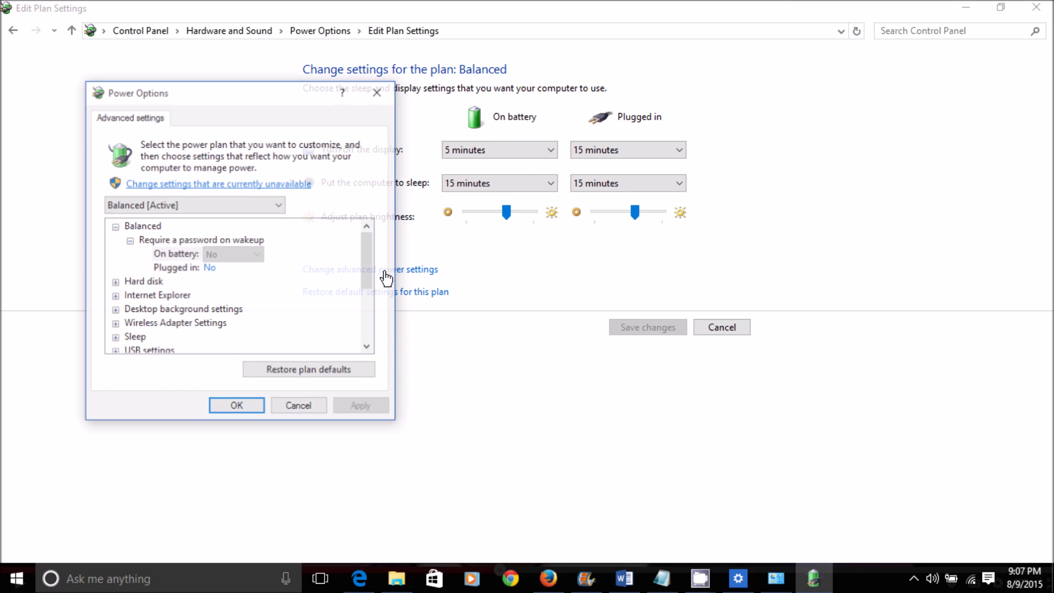
pyautogui.scroll(-3, 198, 291)
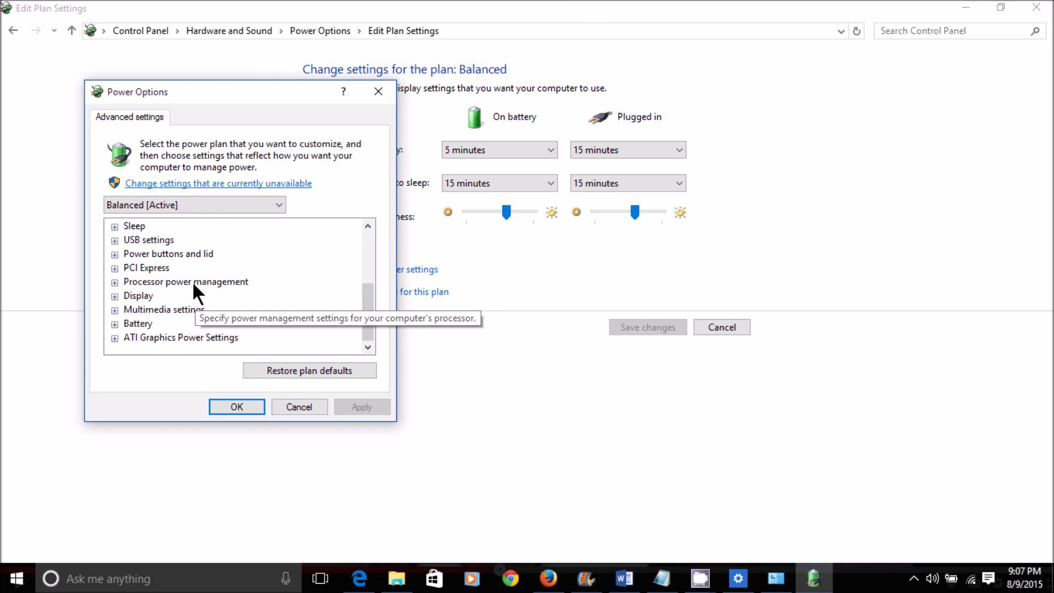
pyautogui.click(115, 337)
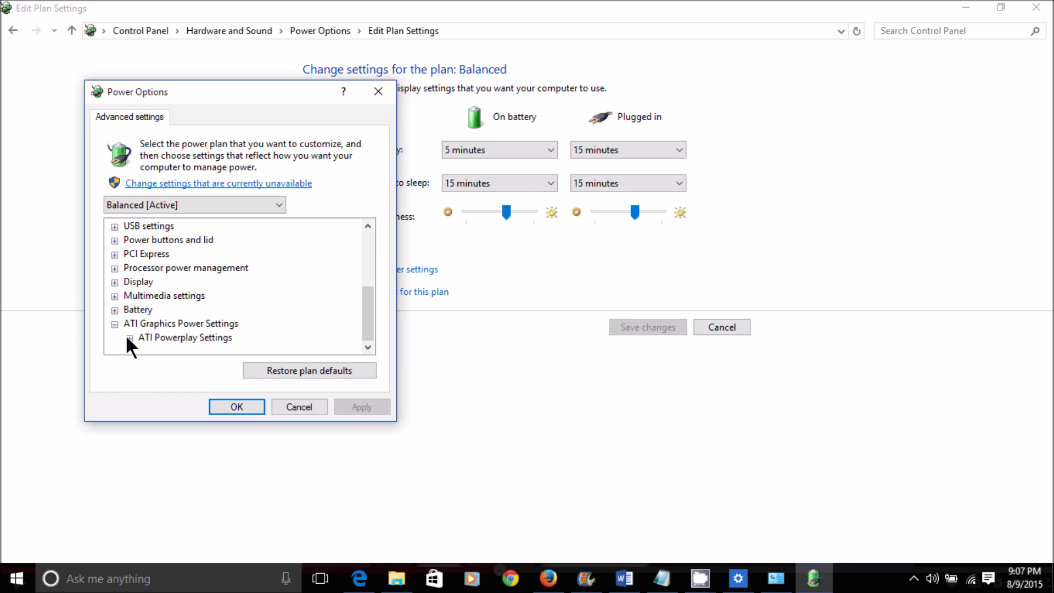
pyautogui.click(129, 337)
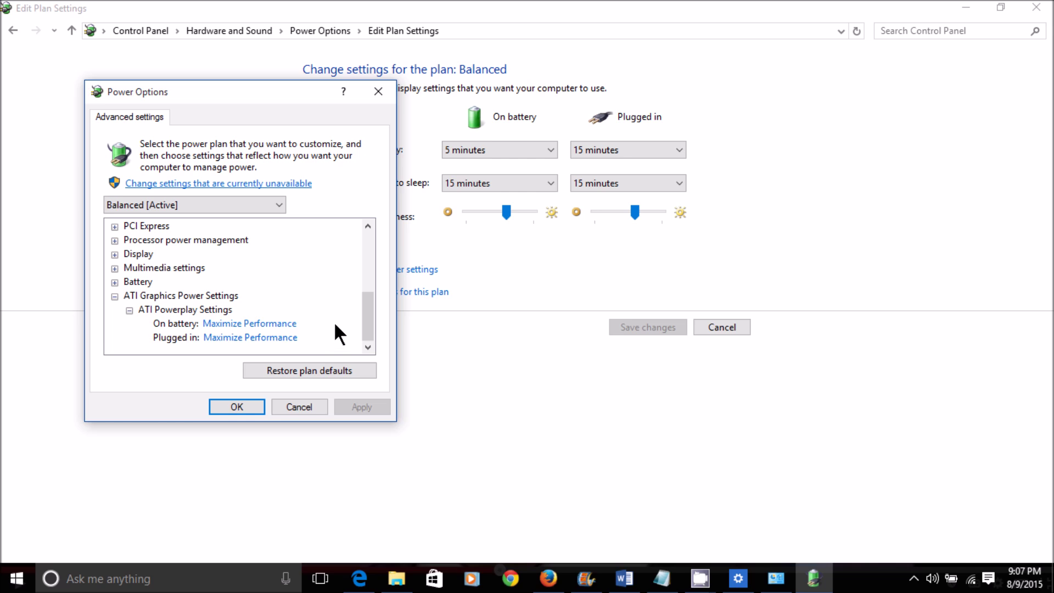
# Set both On battery and Plugged in to Maximize Battery Life.
pyautogui.click(280, 321)
pyautogui.click(300, 323)
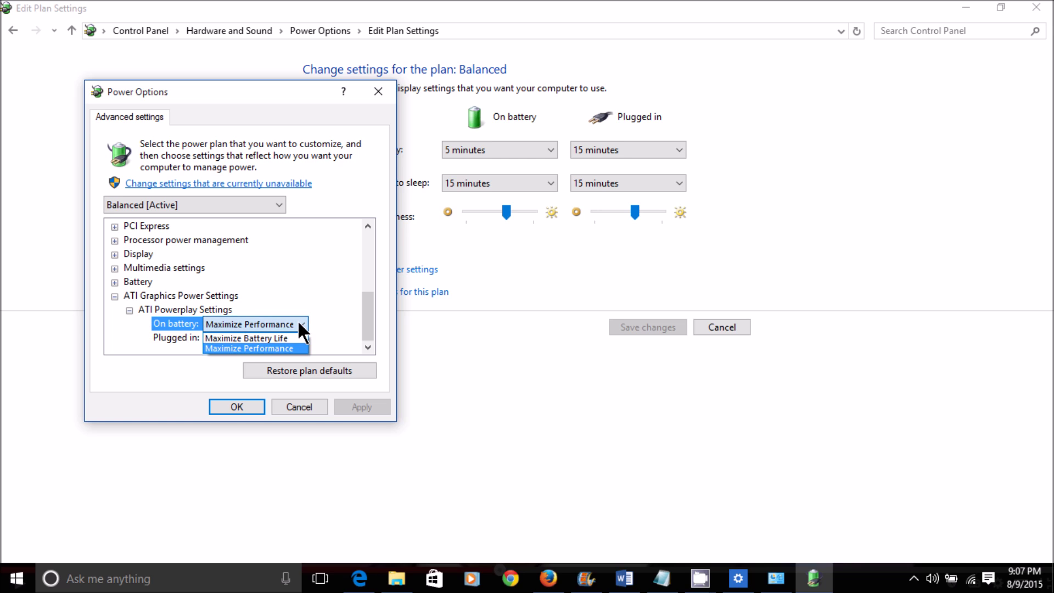
pyautogui.click(266, 337)
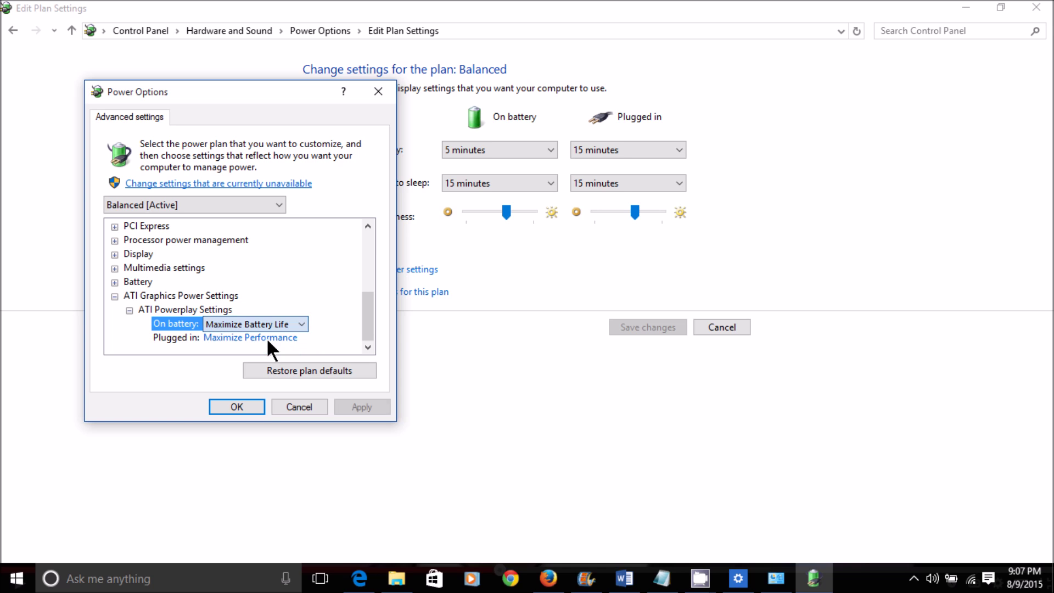
pyautogui.click(286, 337)
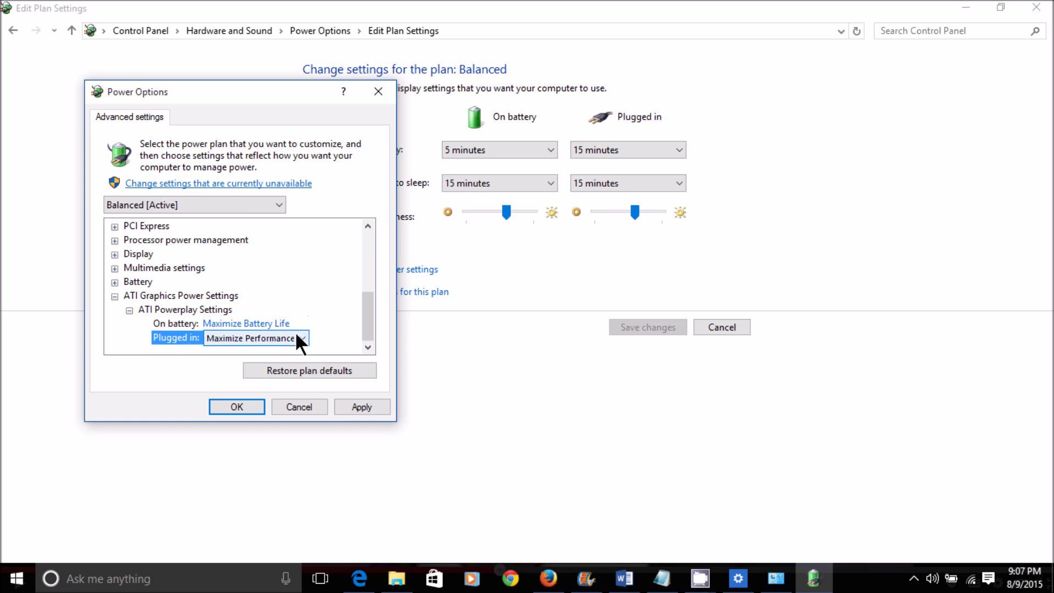
pyautogui.click(297, 335)
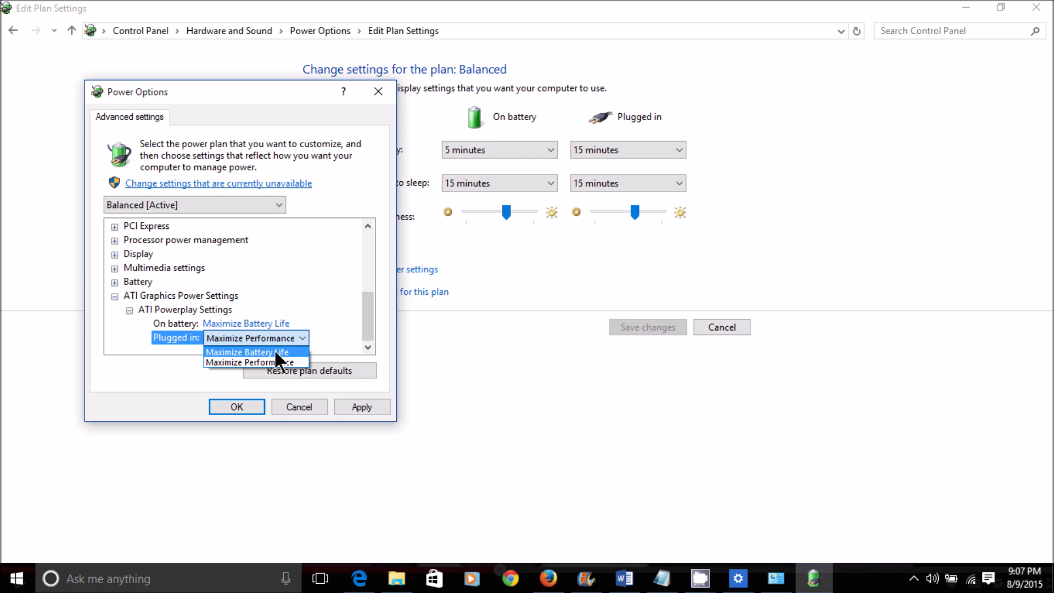
pyautogui.click(275, 352)
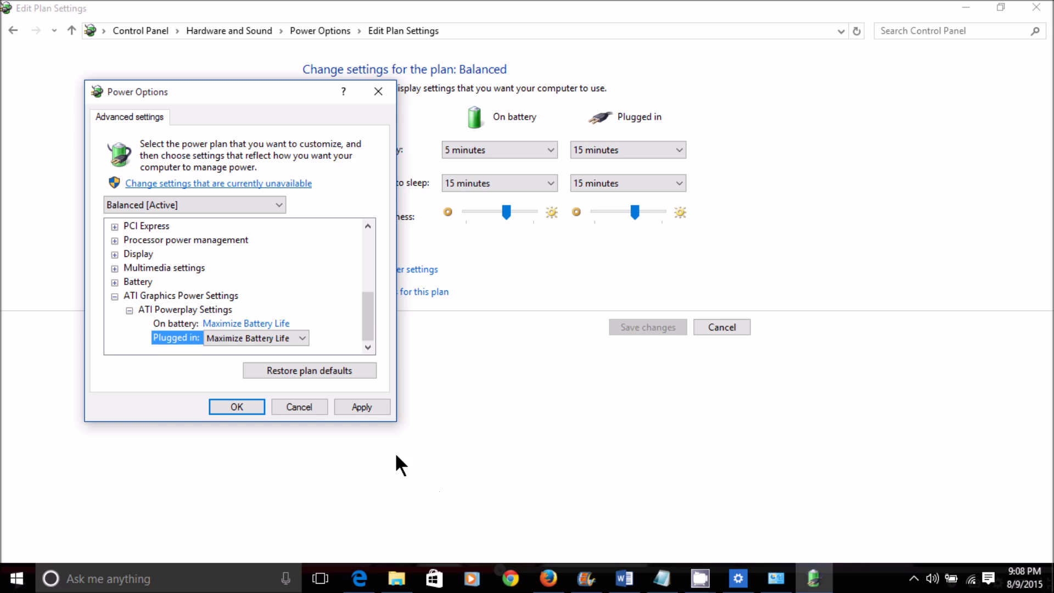
# Apply and close the advanced settings, dismiss the atibtmon.exe runtime error, and reopen them.
pyautogui.click(355, 404)
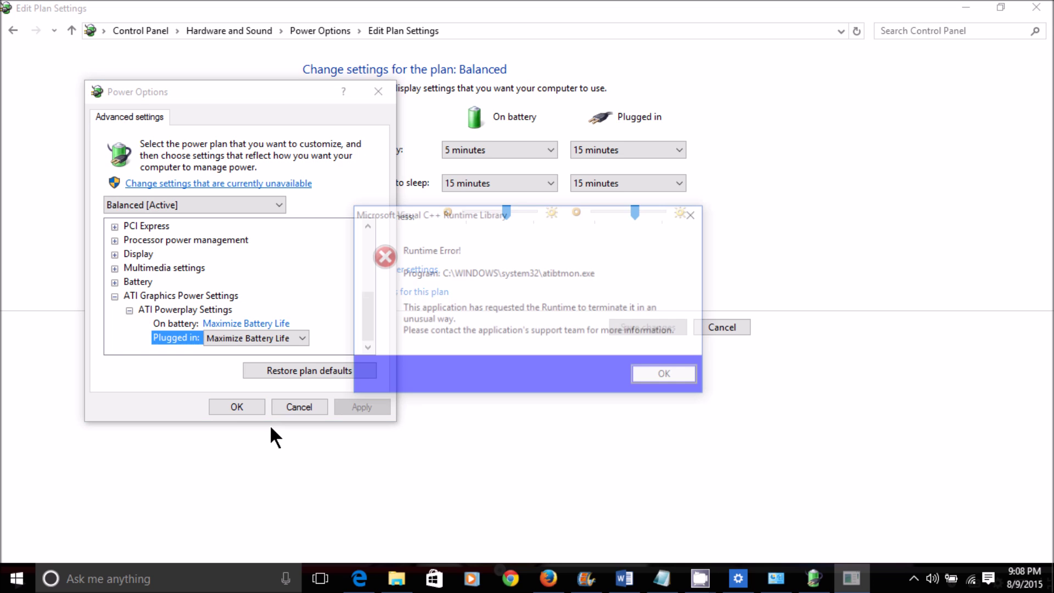
pyautogui.click(229, 406)
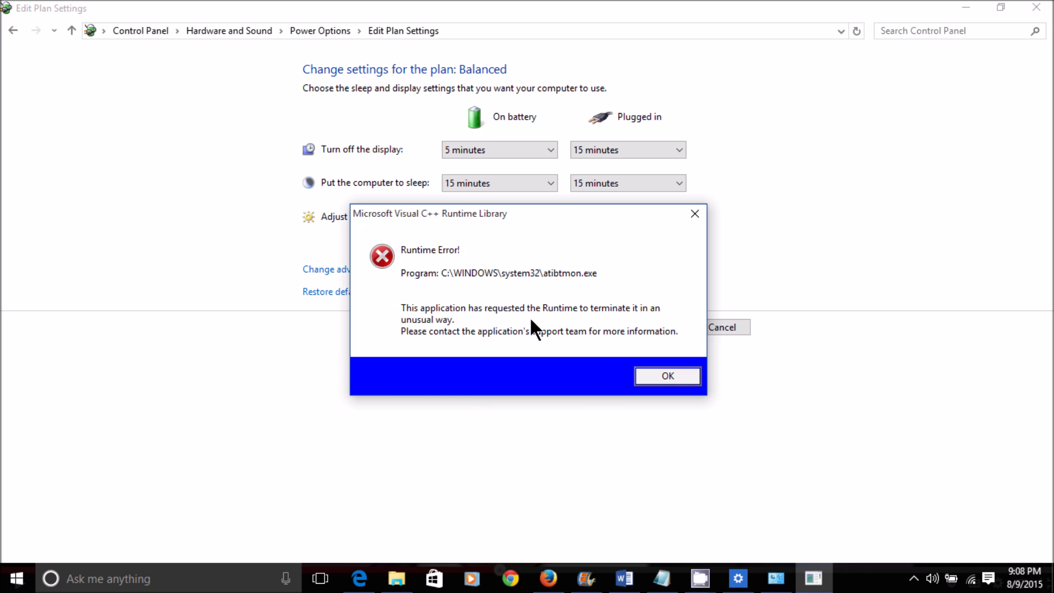
pyautogui.click(665, 380)
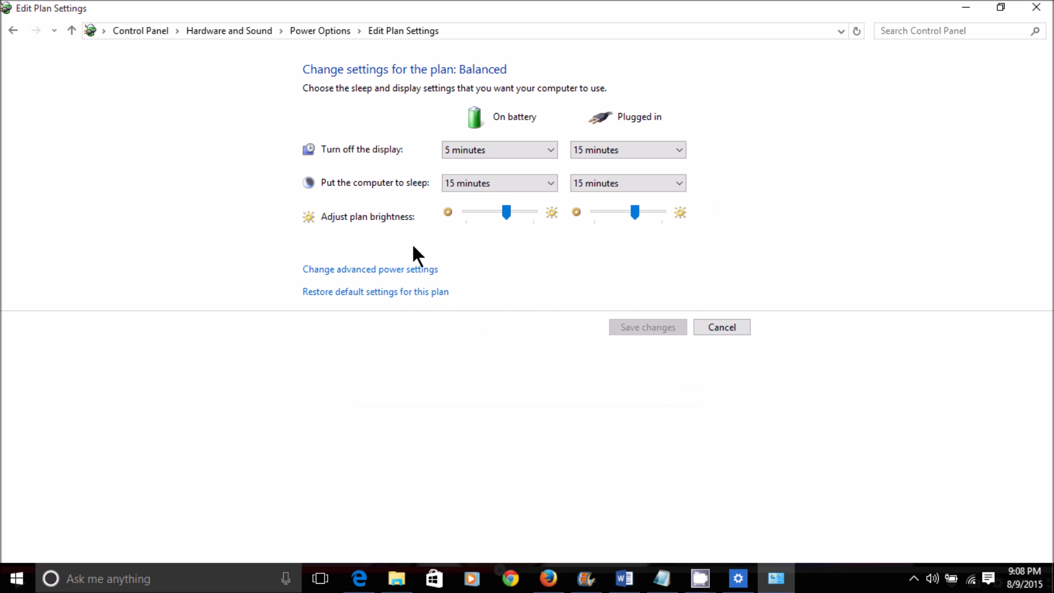
pyautogui.click(404, 271)
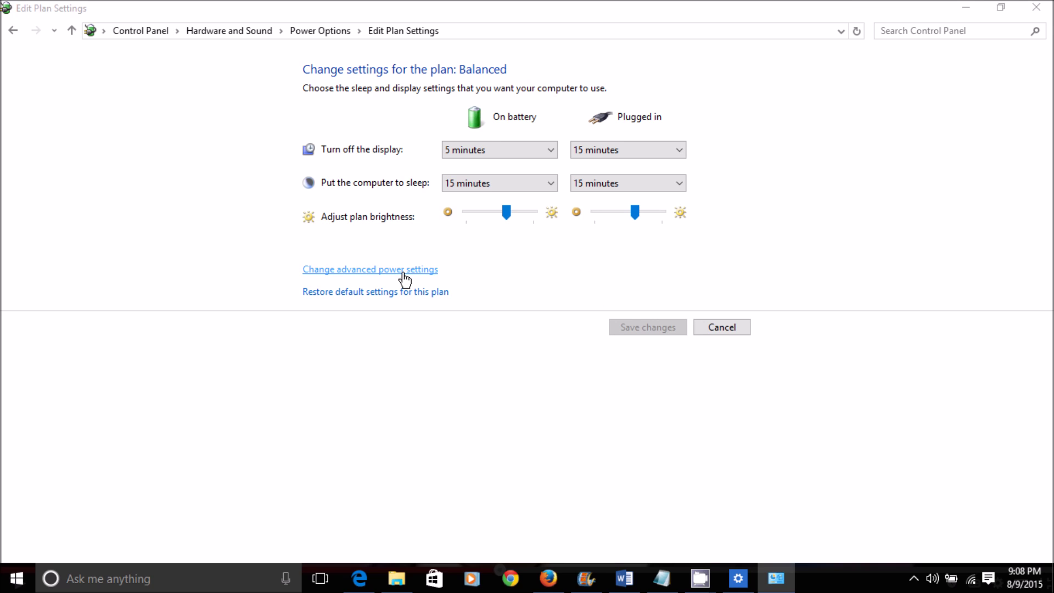
# Expand ATI Powerplay Settings and set On battery to Maximize Performance.
pyautogui.scroll(-3, 184, 288)
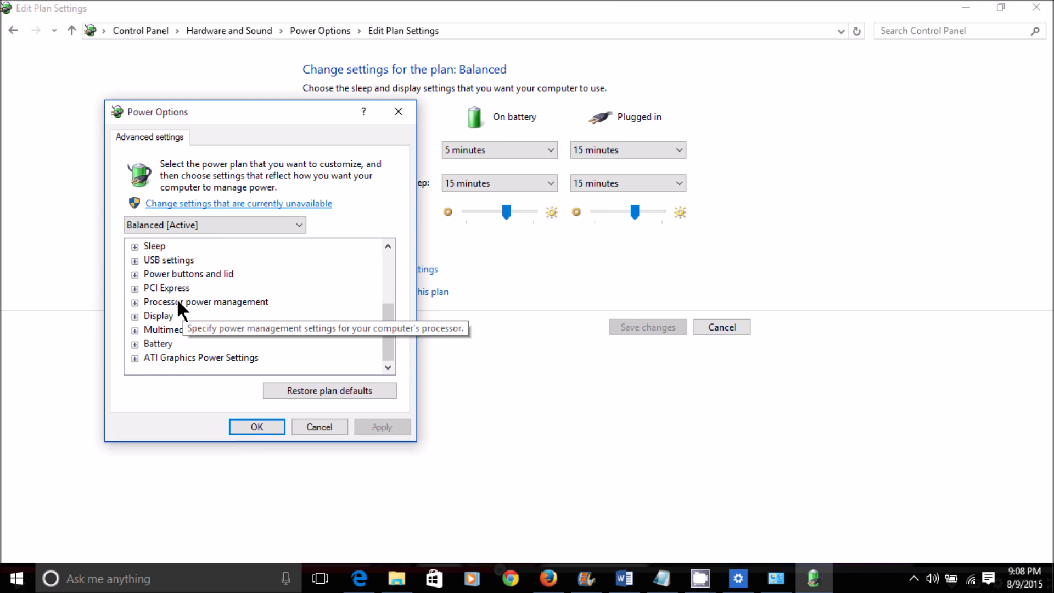
pyautogui.click(134, 358)
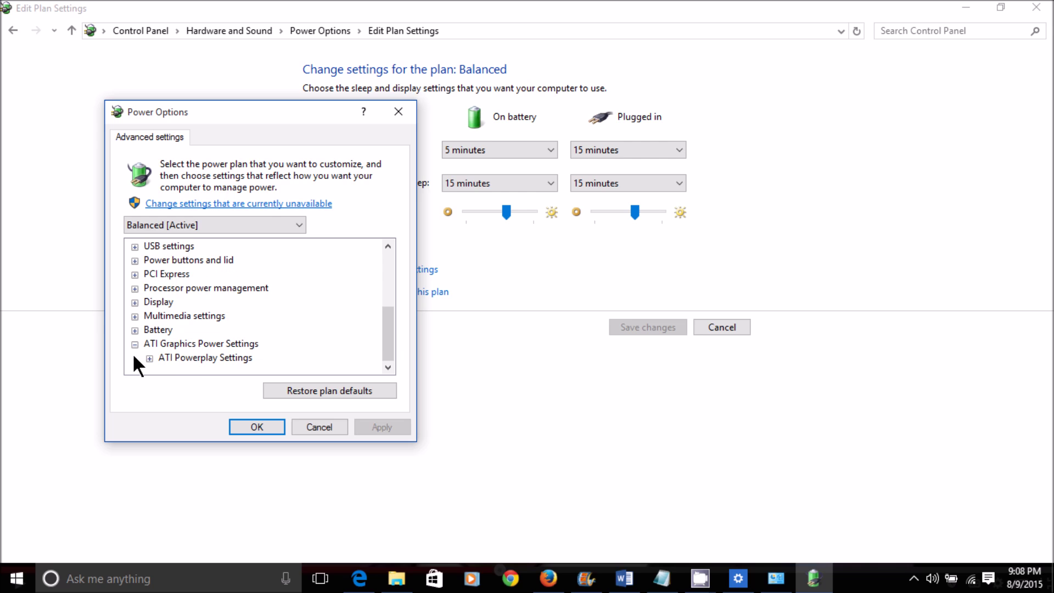
pyautogui.click(149, 358)
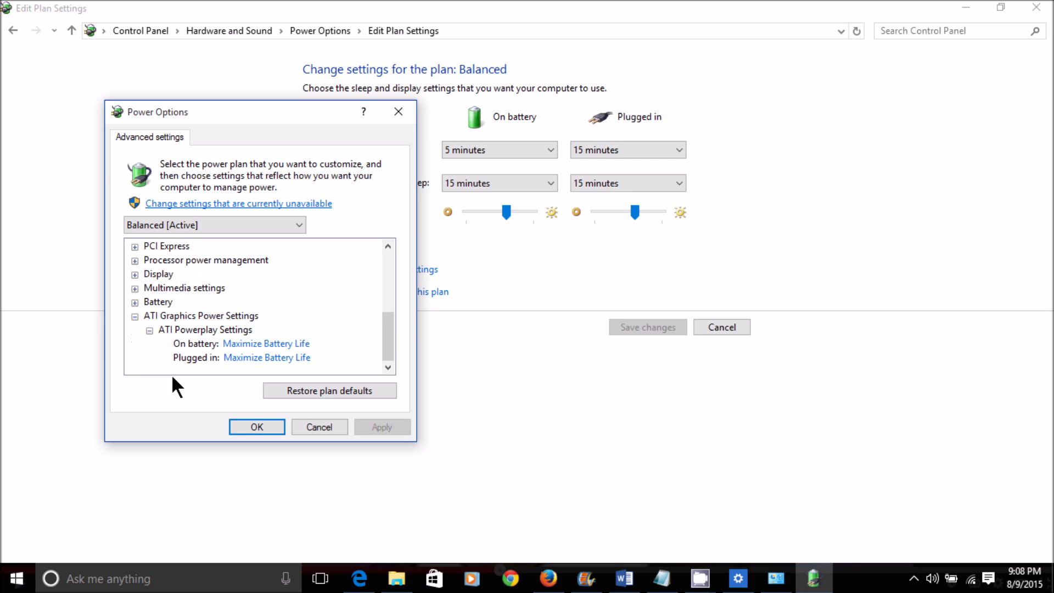
pyautogui.click(284, 342)
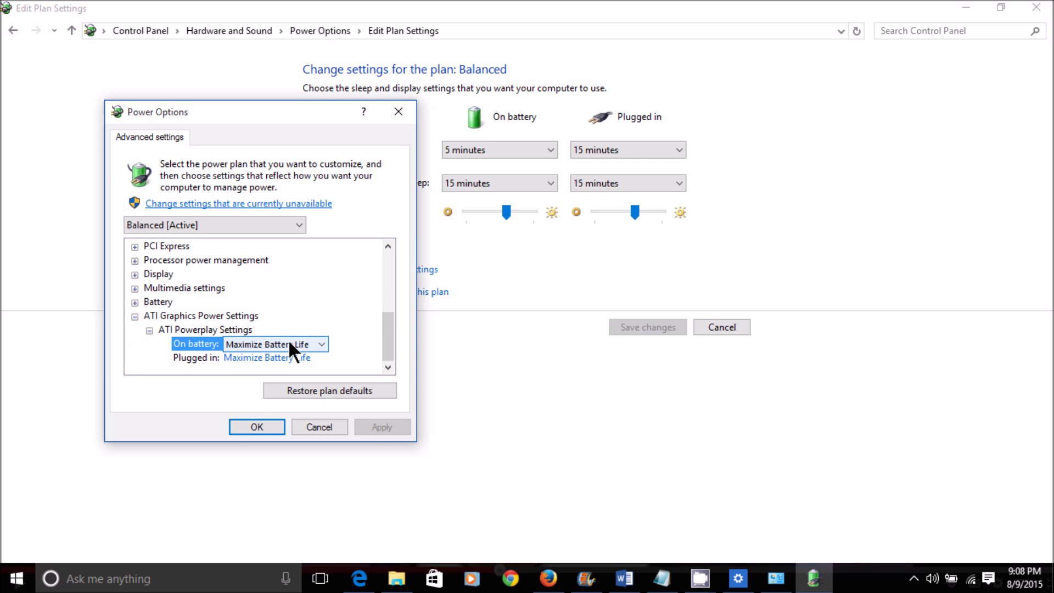
pyautogui.click(320, 346)
pyautogui.click(304, 366)
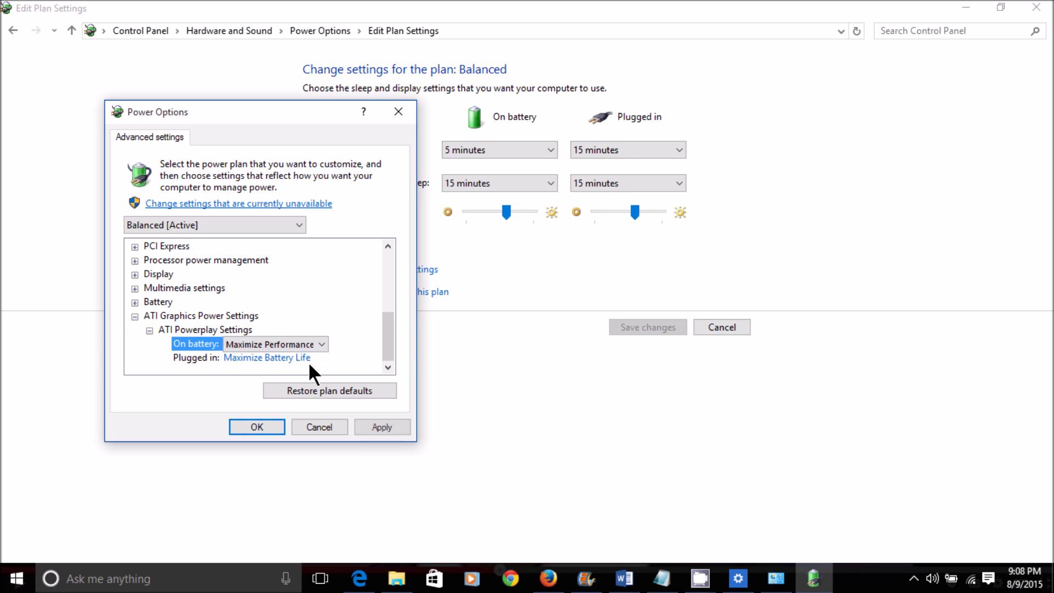
# Set Plugged in to Maximize Performance, then apply and close the advanced settings.
pyautogui.click(297, 357)
pyautogui.click(321, 358)
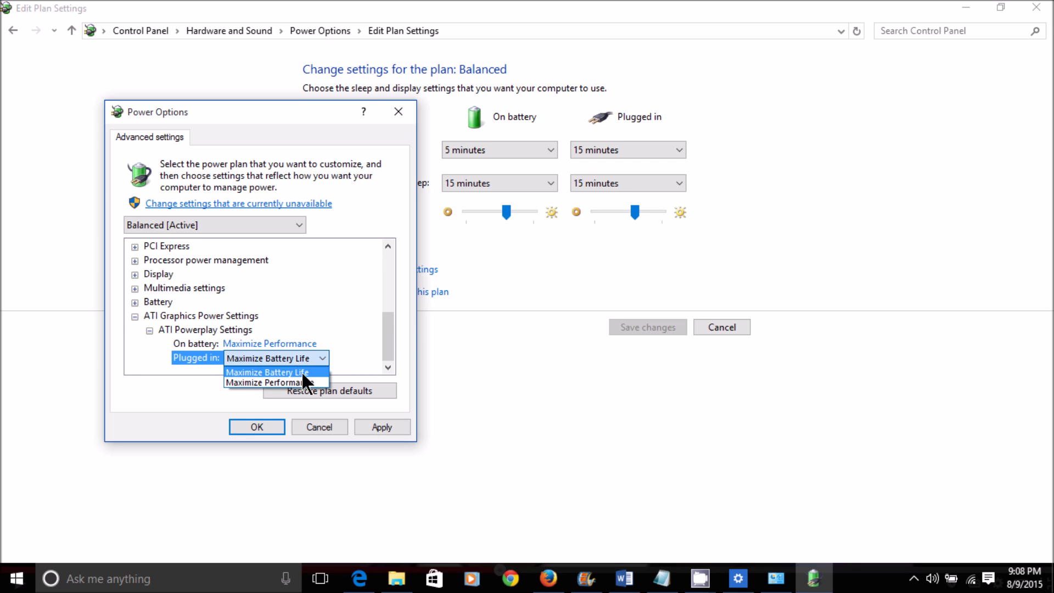
pyautogui.click(295, 381)
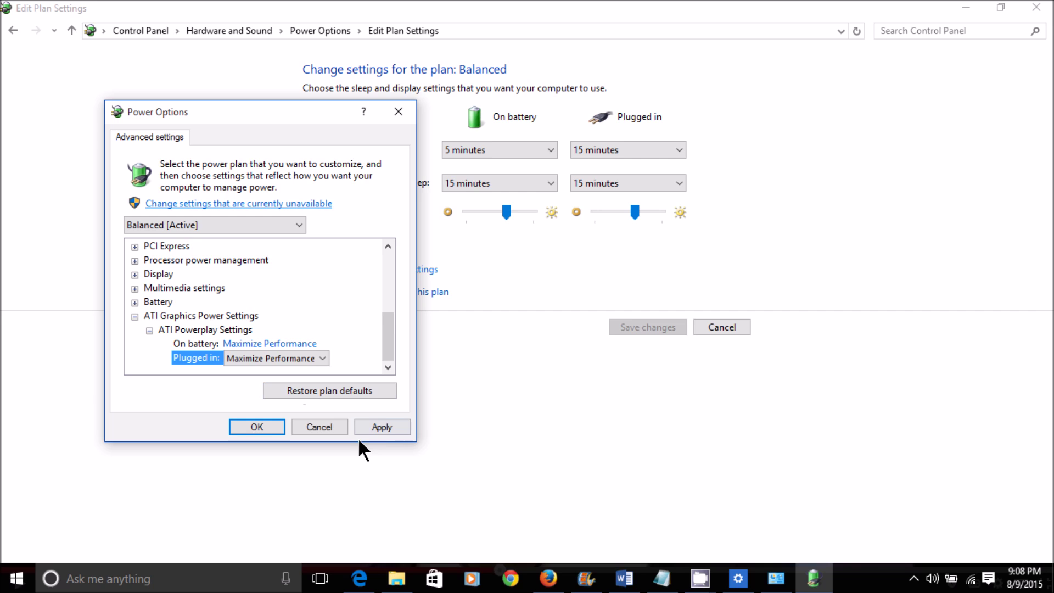
pyautogui.click(382, 426)
pyautogui.click(257, 427)
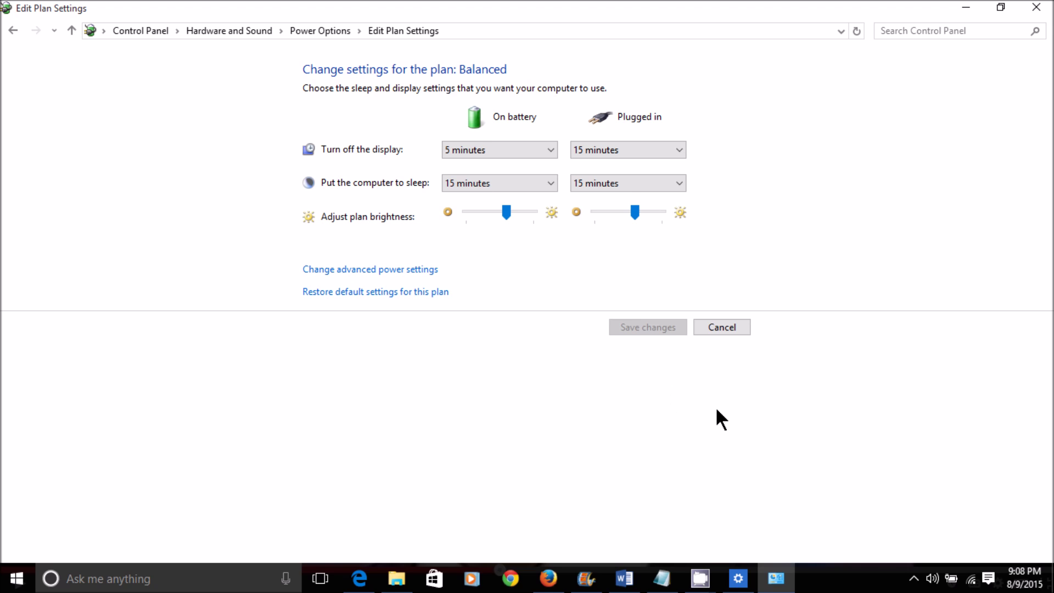
# Close the Edit Plan Settings window and the Power & sleep Settings window.
pyautogui.click(1035, 7)
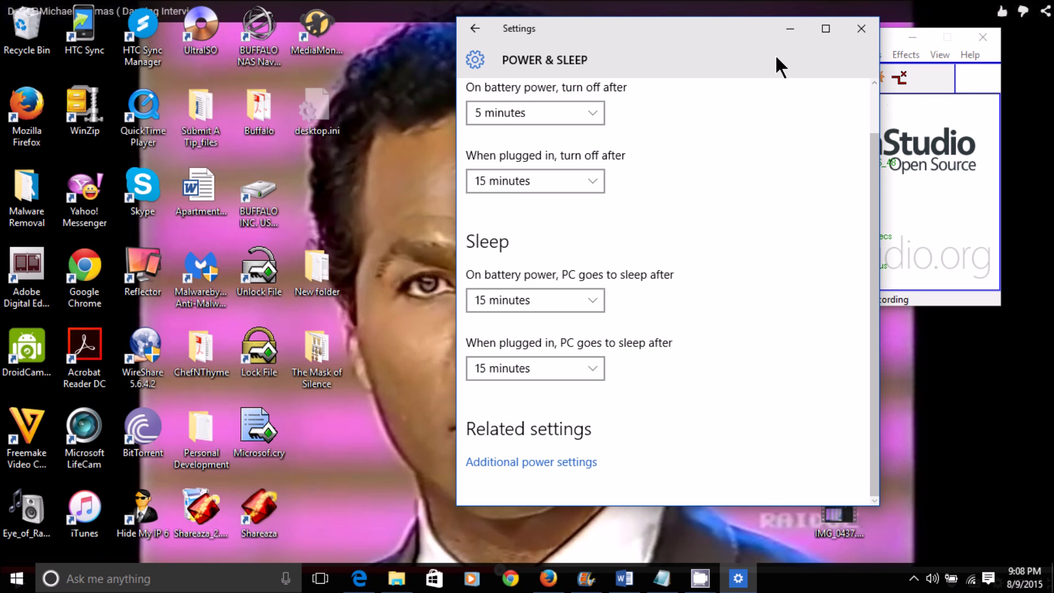
pyautogui.click(861, 28)
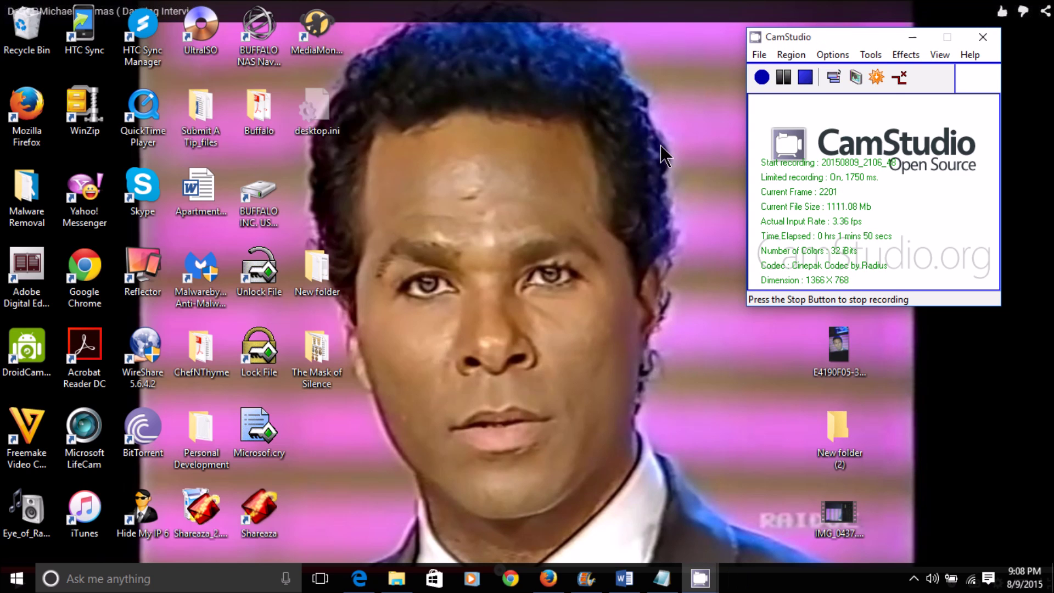